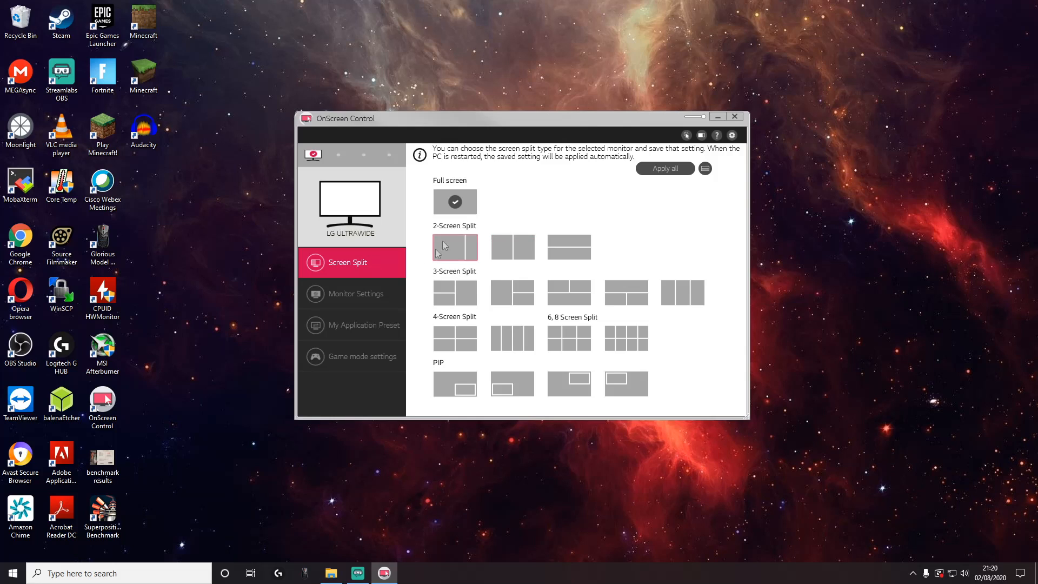
Step: Try out several 2-Screen and 3-Screen Split layouts, ending on the 3-screen one with two areas above one wide area
left_click(455, 247)
left_click(513, 248)
left_click(570, 247)
left_click(512, 293)
left_click(456, 292)
left_click(569, 293)
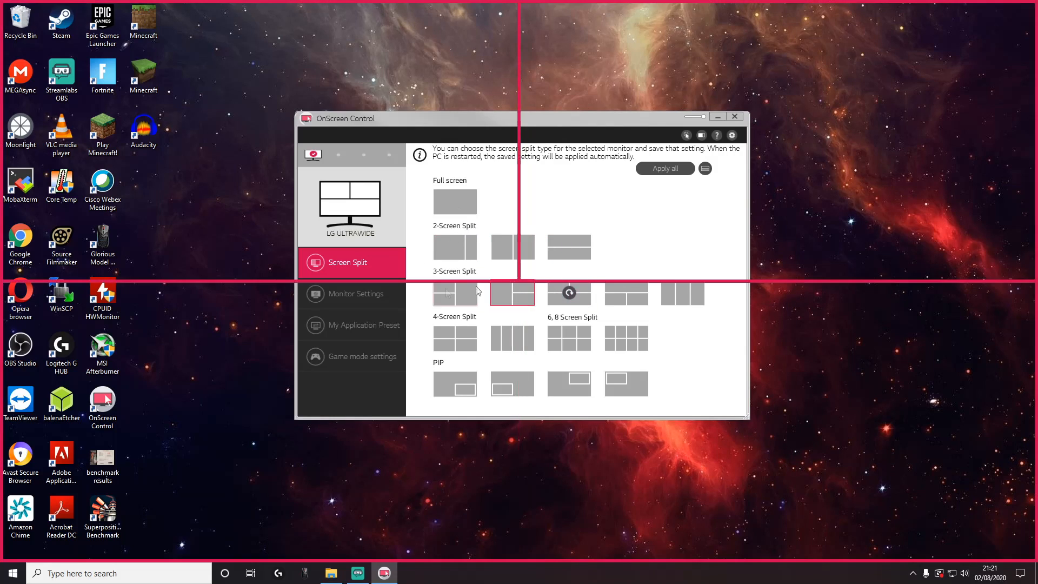
Step: Review the Monitor Settings, the My Application Preset picture modes for Windows Media Player, and the Game mode settings
left_click(361, 296)
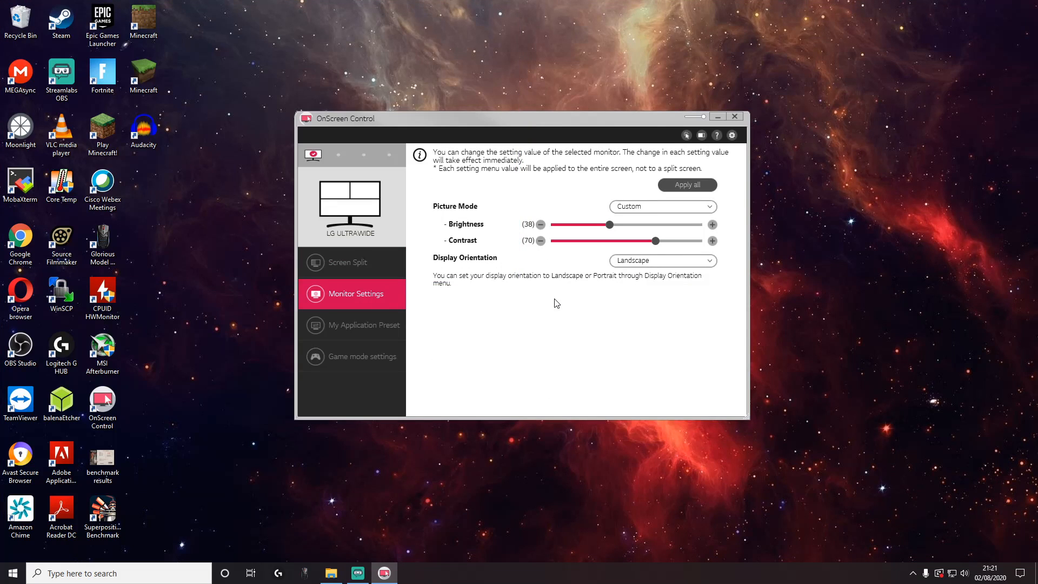
left_click(368, 332)
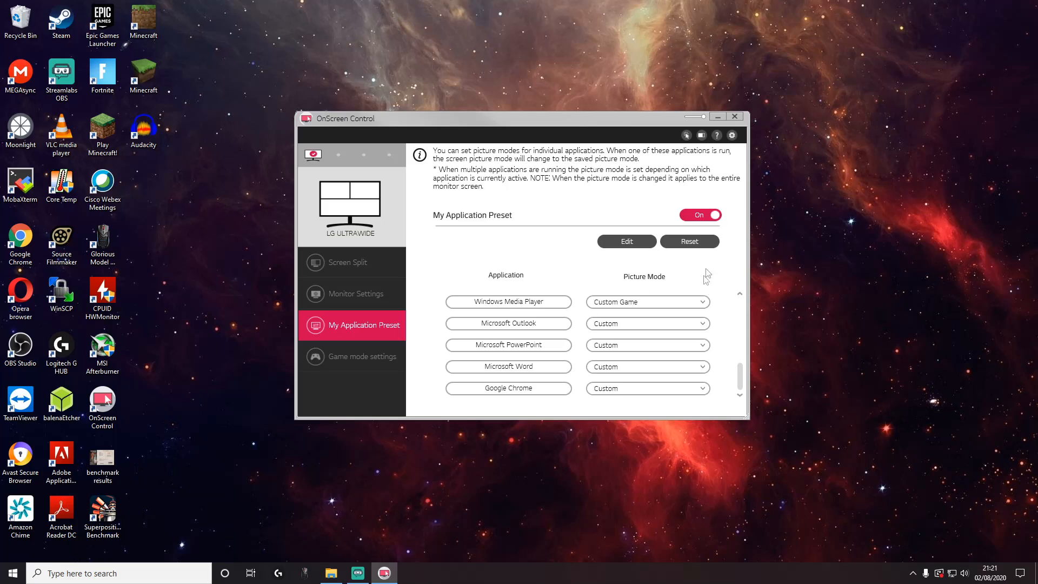
left_click(637, 303)
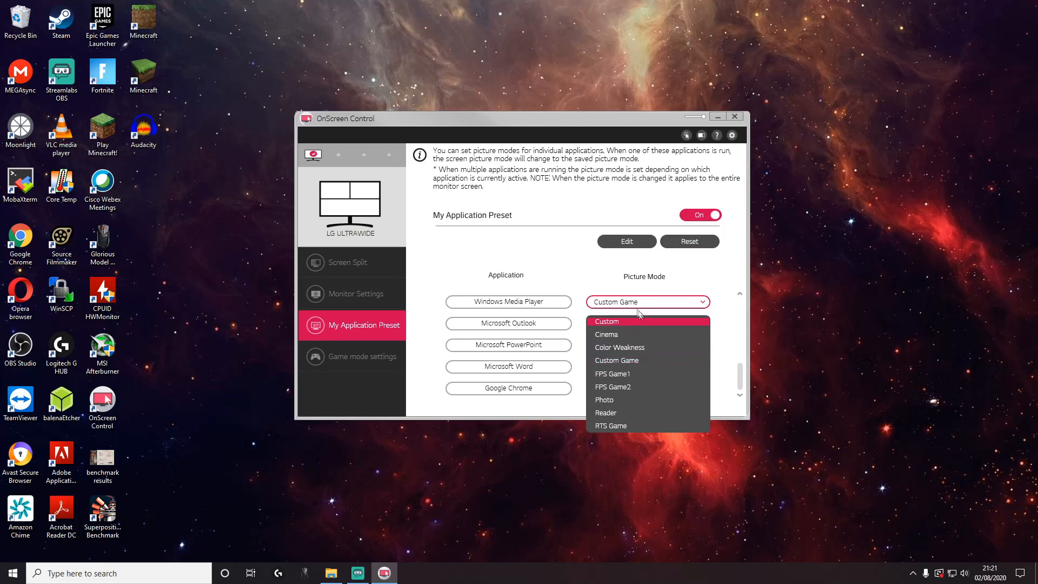
left_click(635, 304)
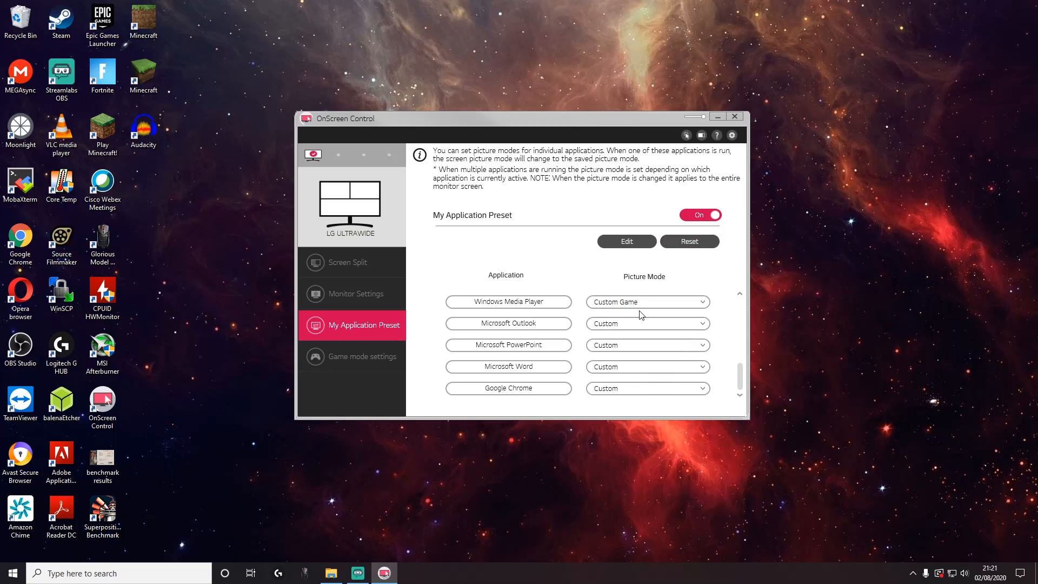
left_click(357, 356)
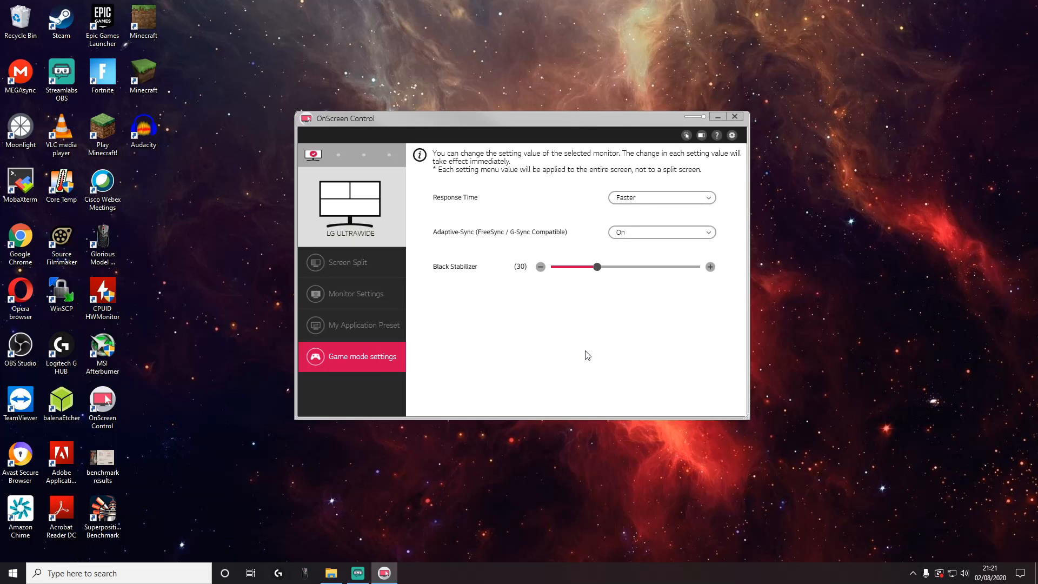
Step: Switch to Google Chrome, open lg.com, and go to the Software & Firmware support page
double_click(11, 248)
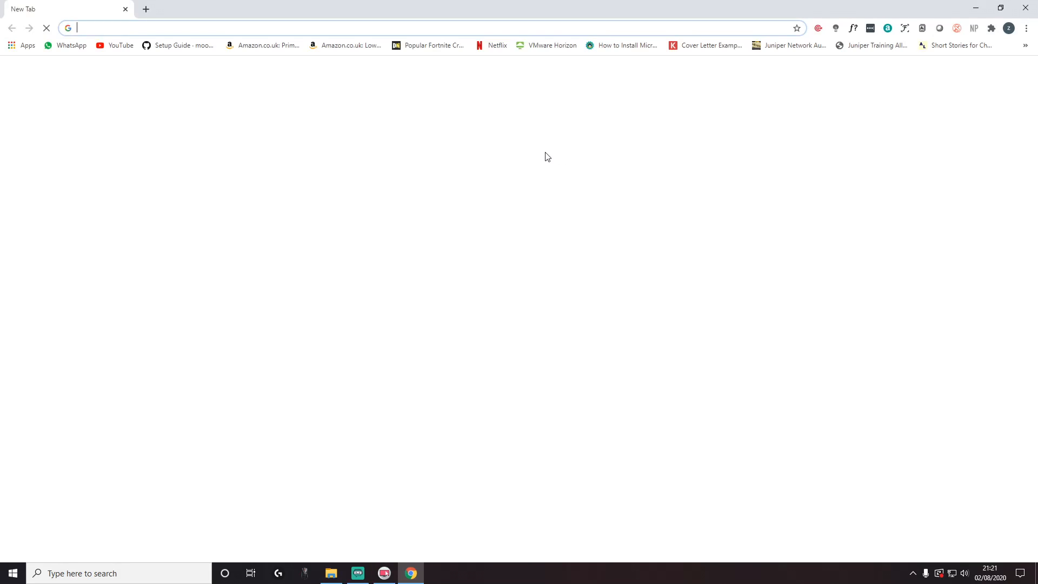
type("lg.com")
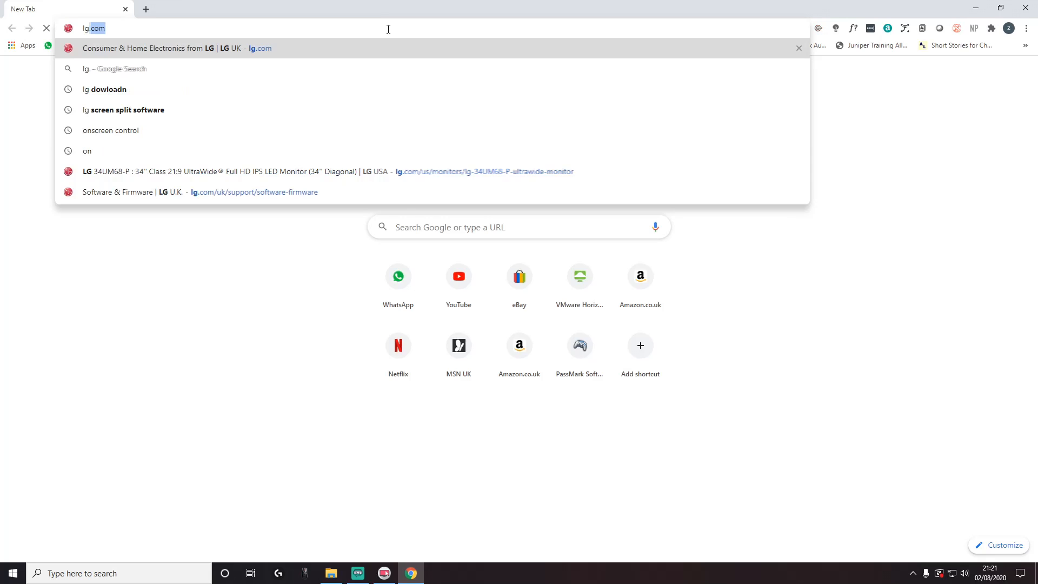
key("Return")
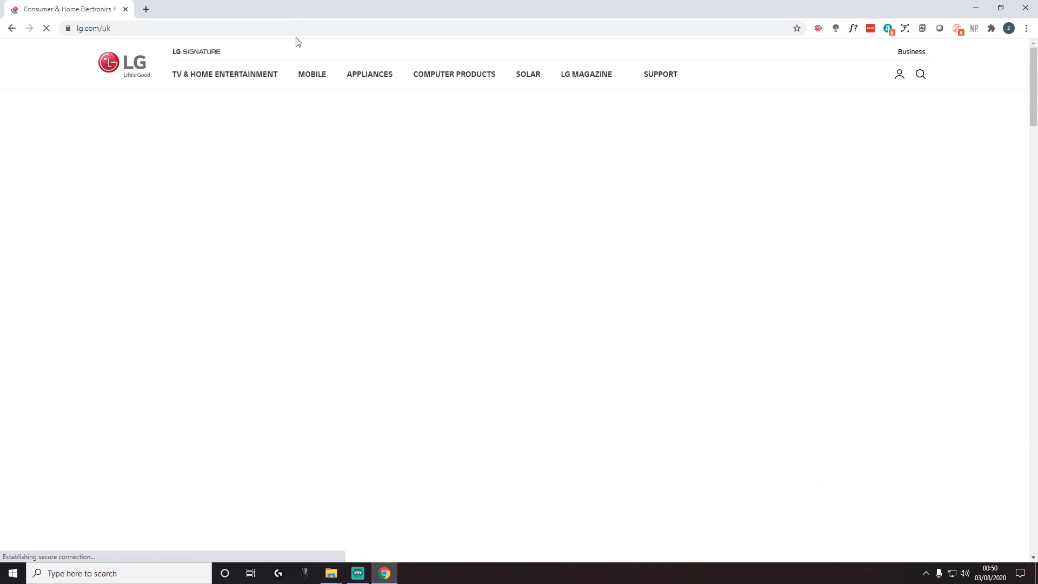
mouse_move(653, 79)
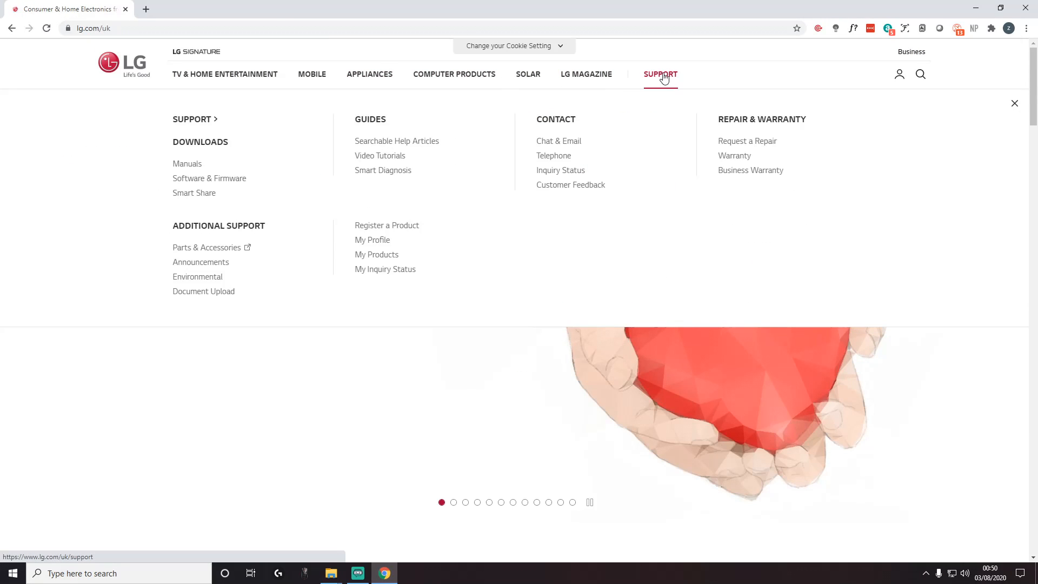
left_click(202, 184)
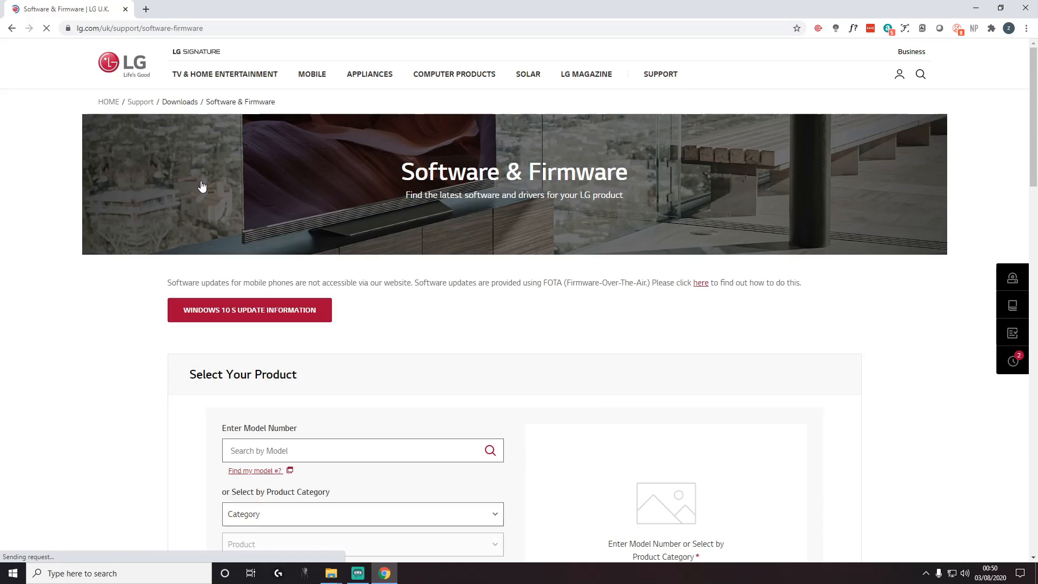
Step: Find the monitor by model number 34UM68-P and select it as the product
scroll(278, 195, "down", 3)
scroll(290, 216, "down", 1)
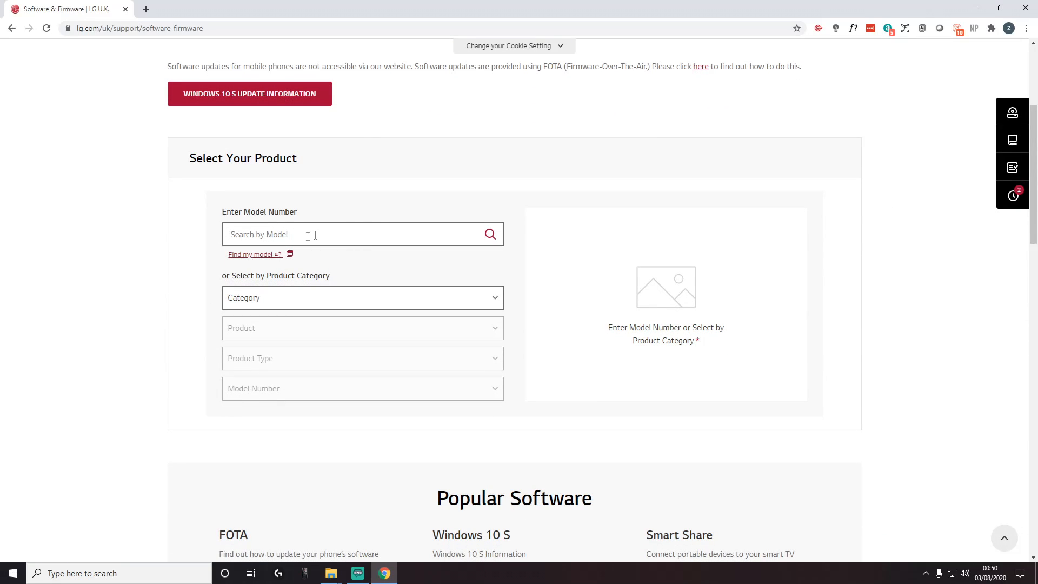
left_click(288, 236)
type("34")
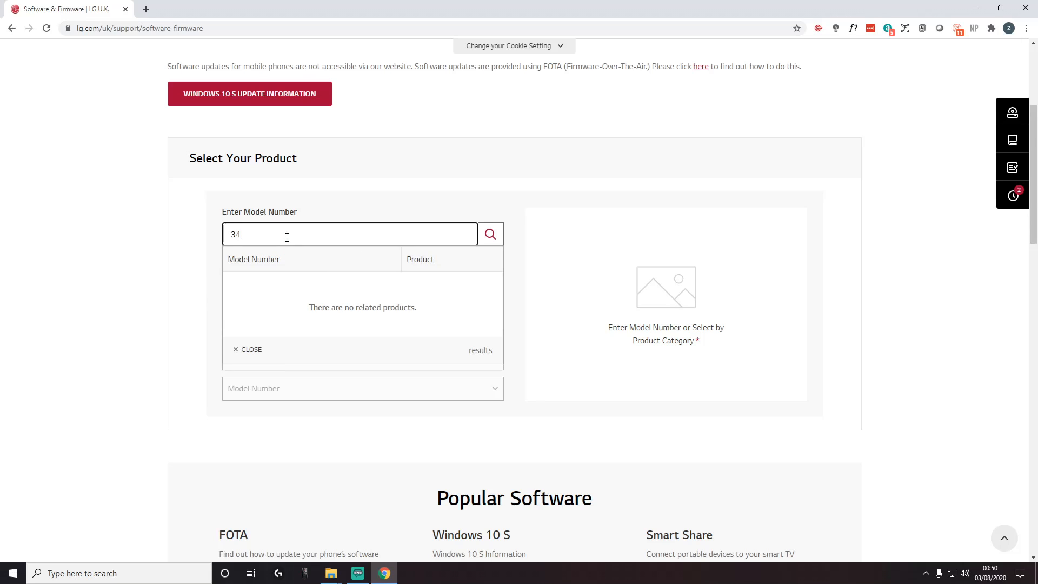
type("UM68-P")
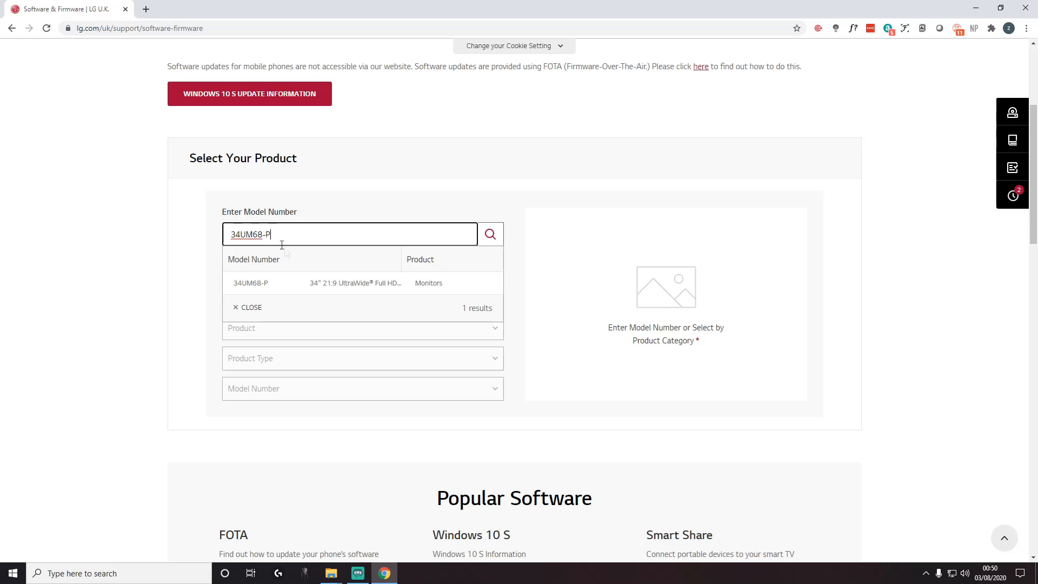
left_click(265, 284)
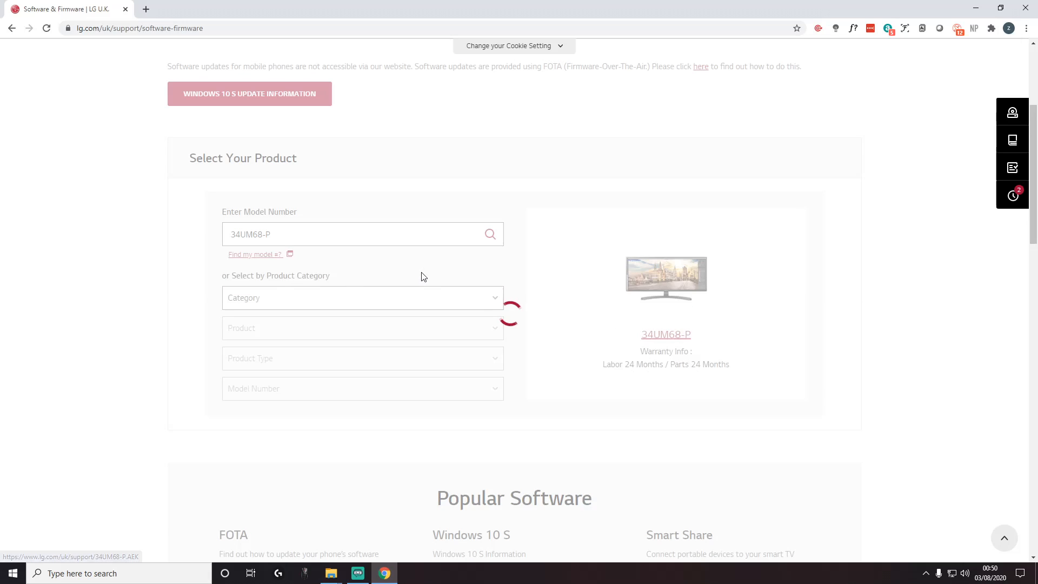
Step: Download Win_OSC_4.96.zip, the Windows version of OnScreen Control 4.96, from the Software Update list
scroll(427, 281, "down", 2)
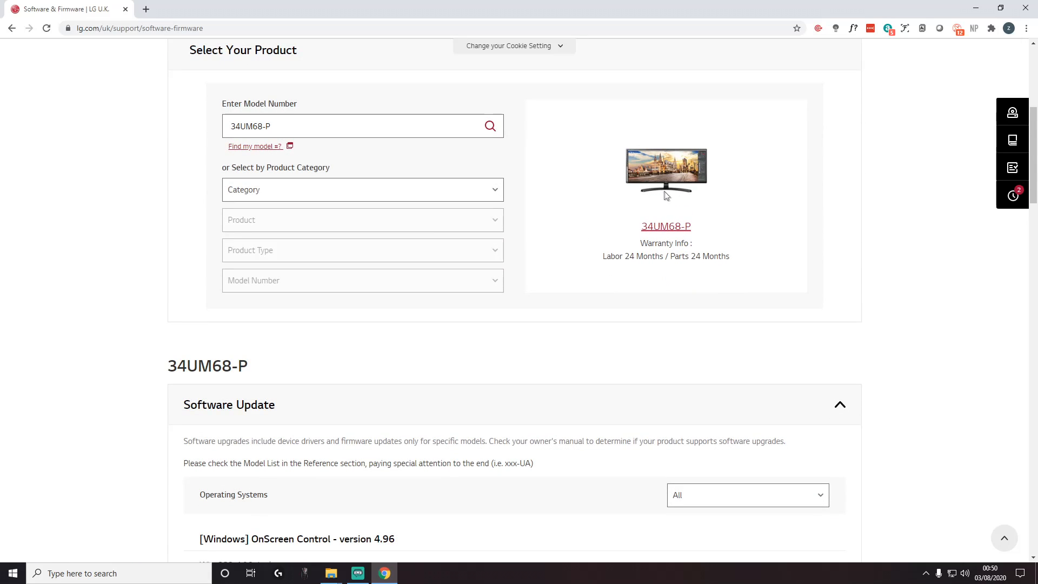
scroll(422, 289, "down", 2)
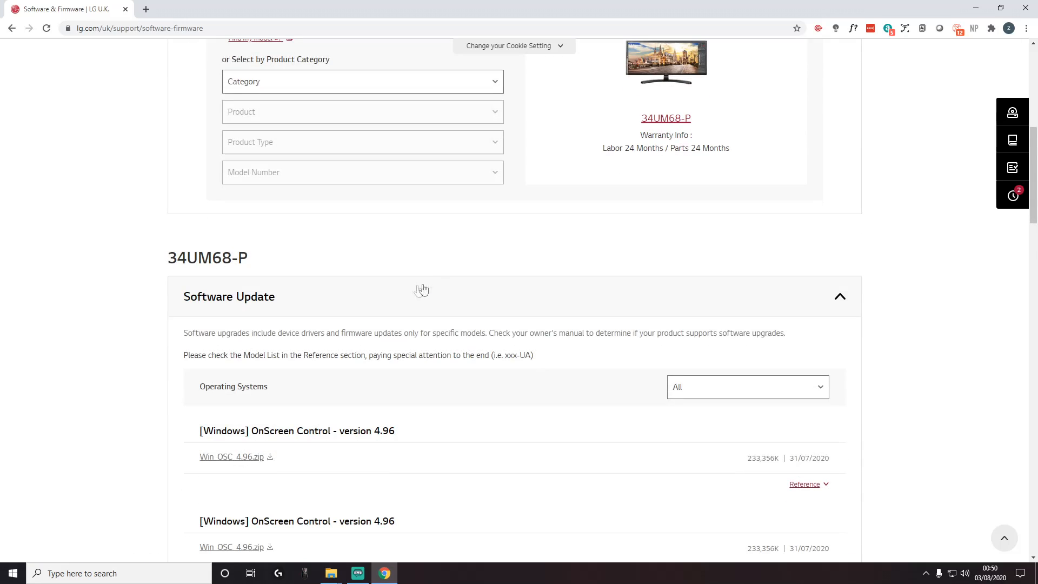
scroll(422, 289, "down", 3)
scroll(260, 208, "down", 1)
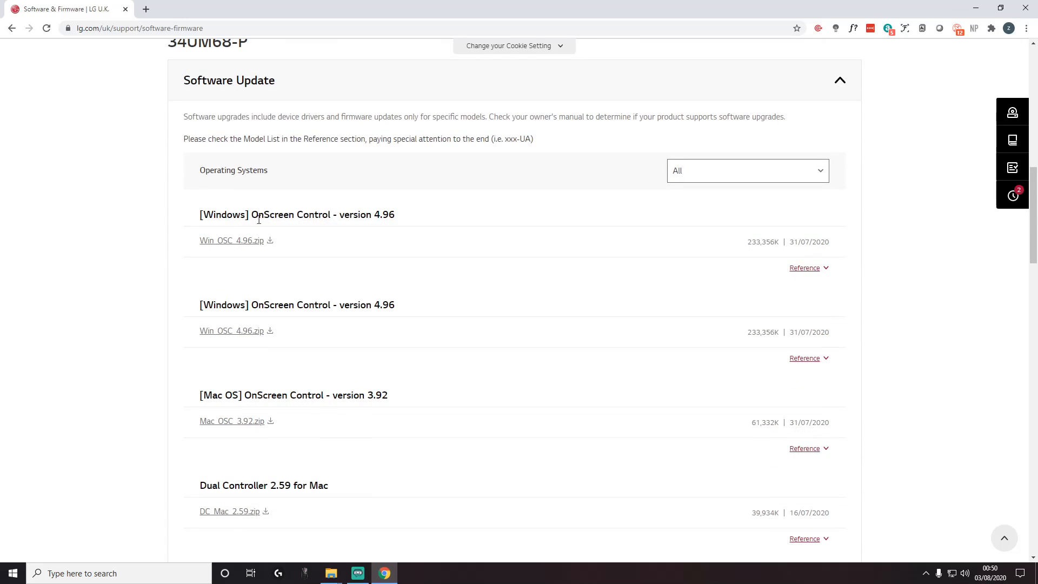
left_click_drag(222, 216, 259, 217)
left_click_drag(203, 395, 245, 395)
left_click(292, 389)
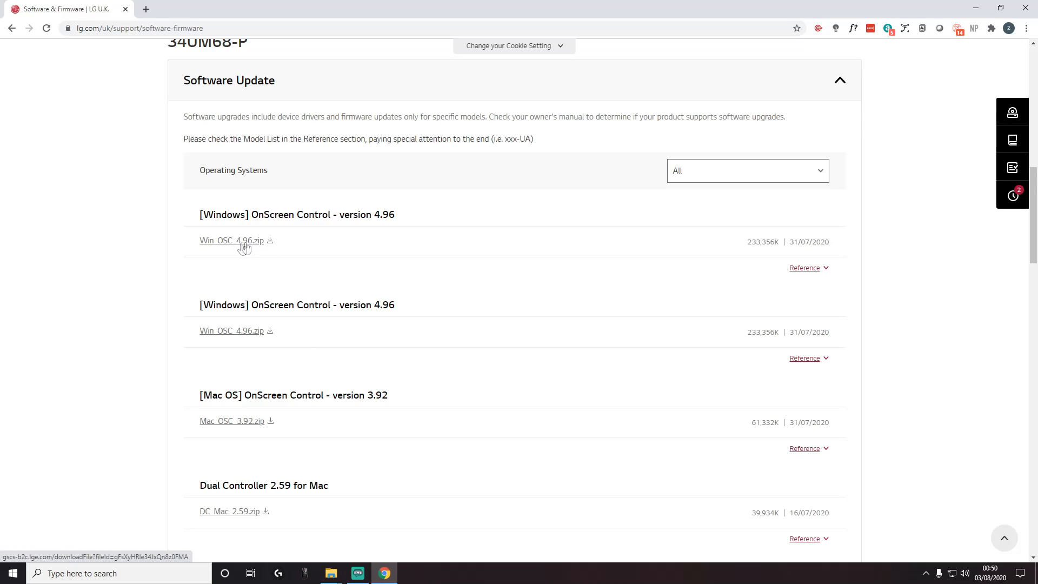
left_click(232, 244)
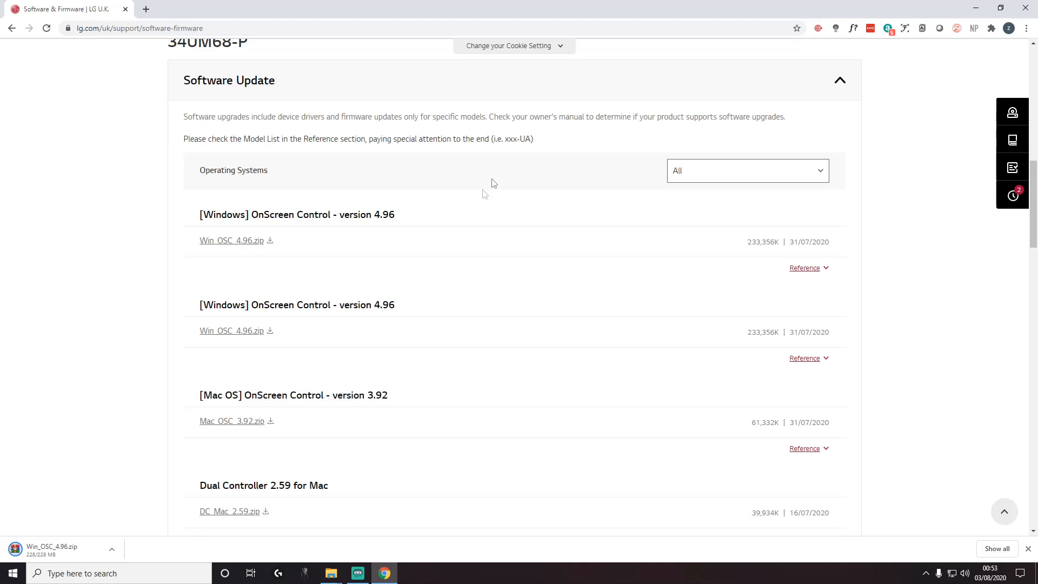
Step: Open the downloaded Win_OSC_4.96.zip archive and run OSC_Setup_4-96.exe from it
left_click(49, 553)
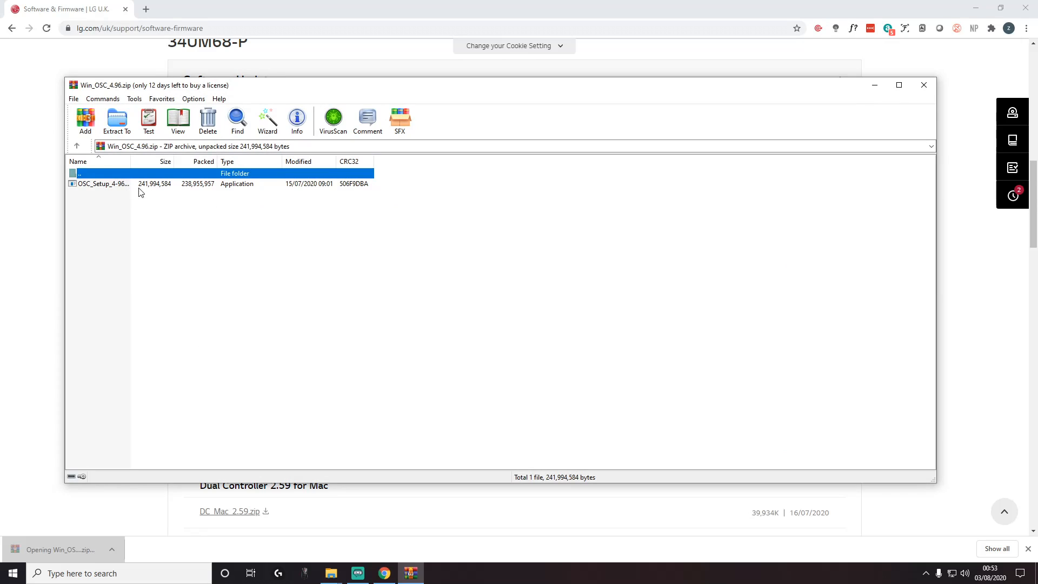
left_click(104, 189)
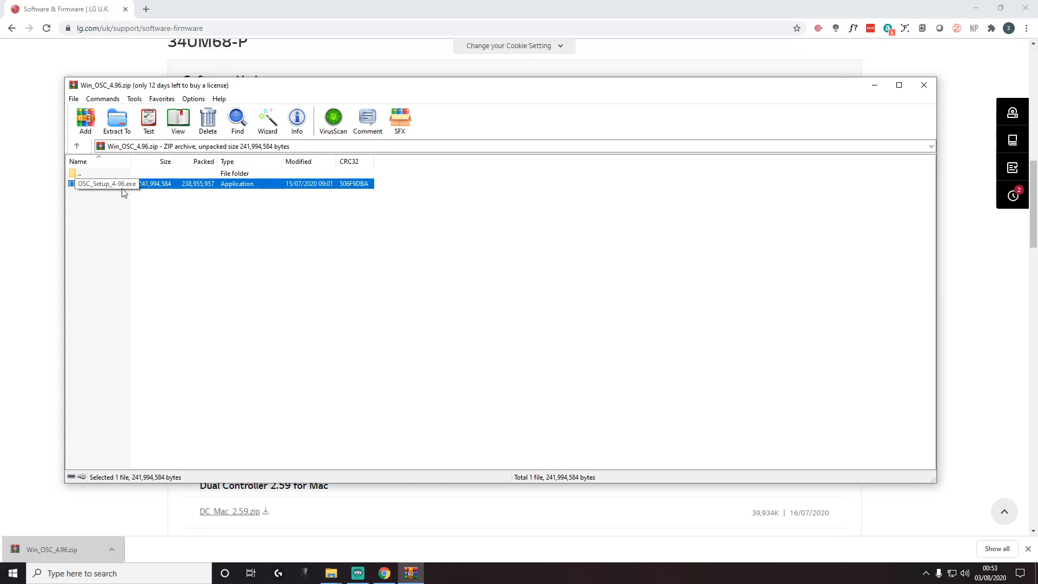
double_click(116, 184)
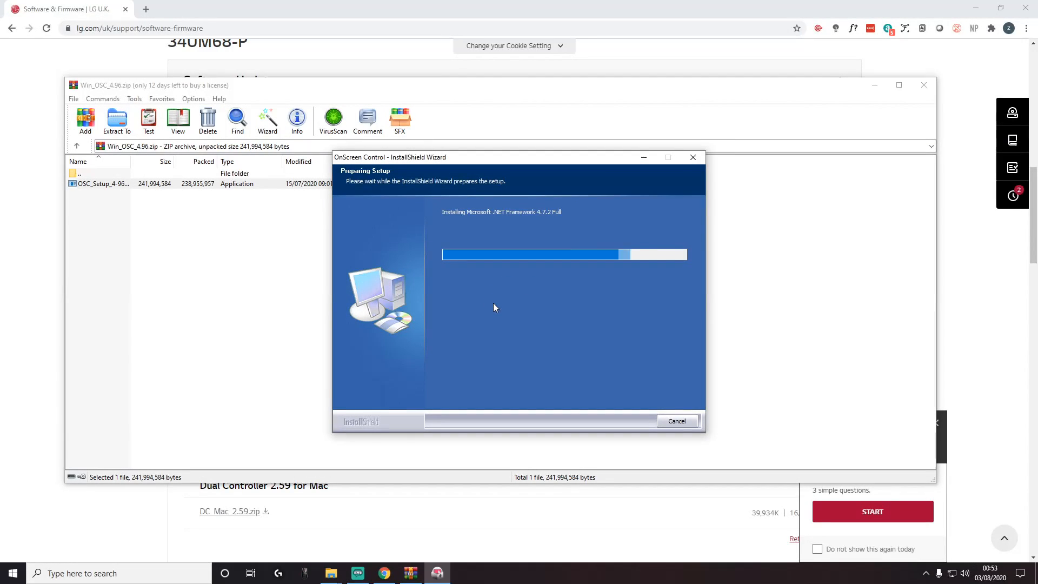
Step: Accept the license agreement in the OnScreen Control setup wizard and start the installation
left_click(547, 422)
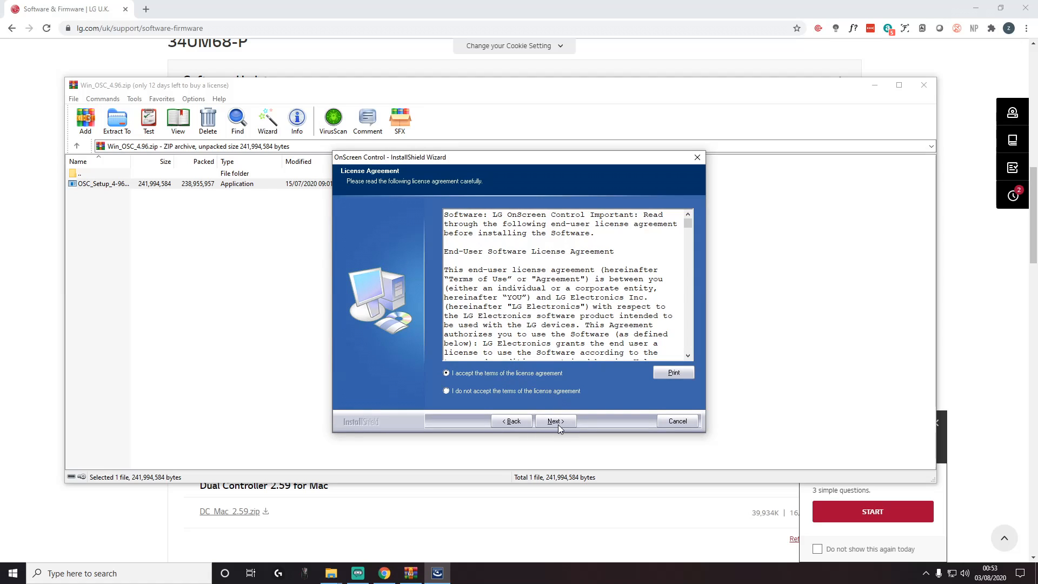
left_click(559, 423)
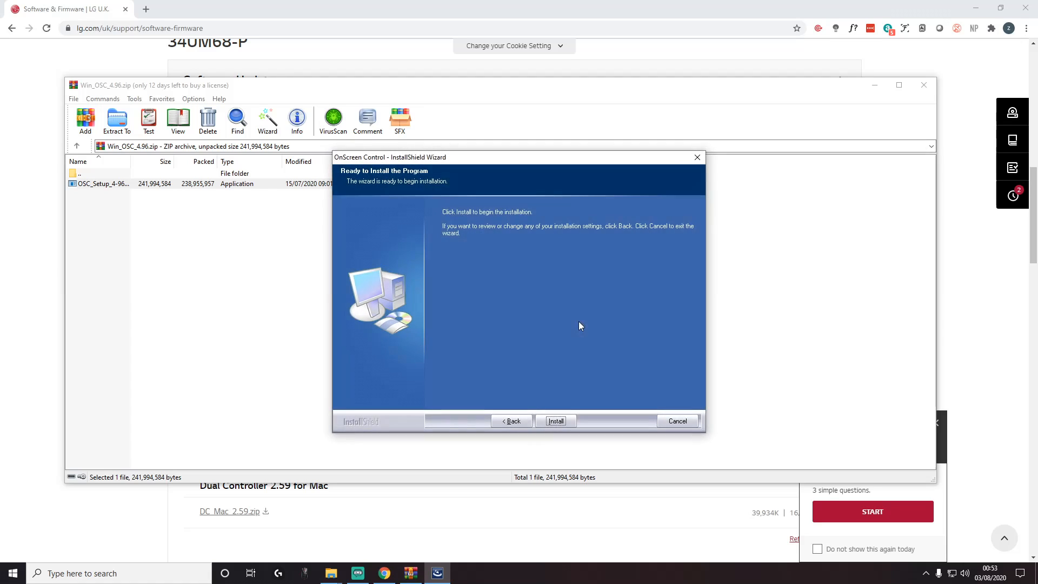
key("Return")
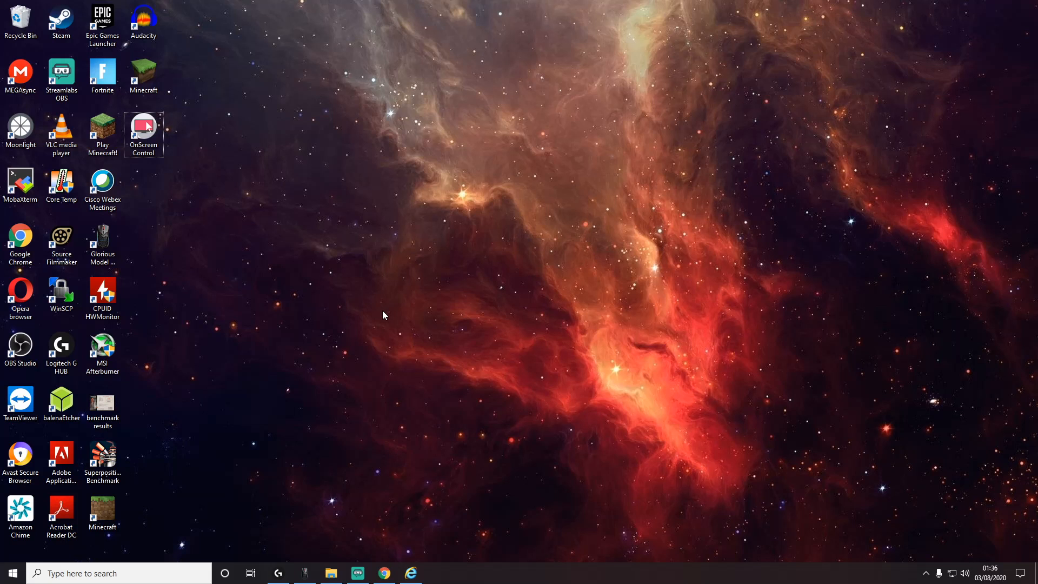
Step: Launch OnScreen Control with the equal side-by-side 2-Screen Split and try the layout with the Chrome and Internet Explorer windows
double_click(144, 130)
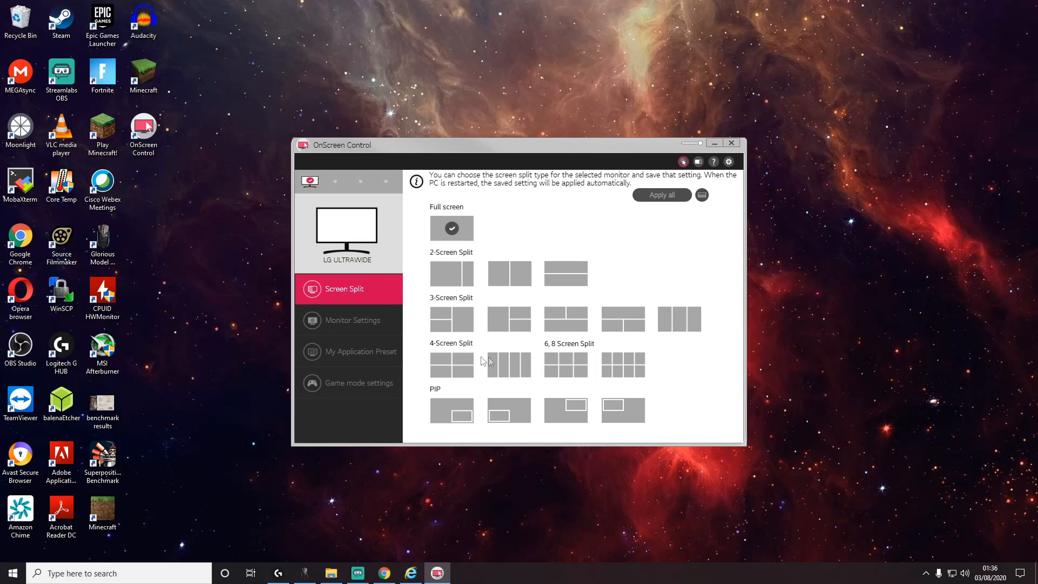
left_click(511, 277)
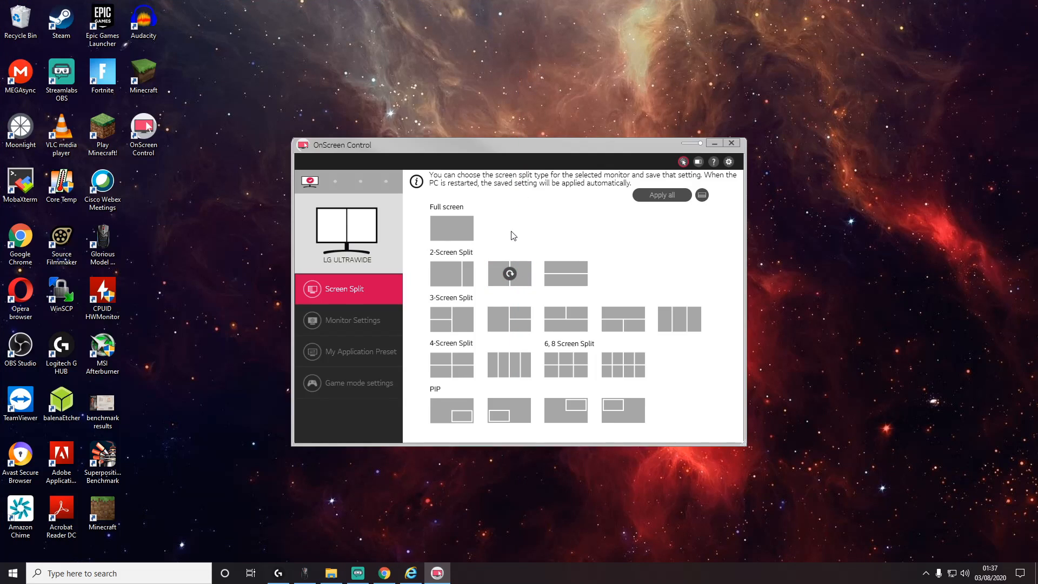
left_click(385, 577)
left_click_drag(806, 14, 767, 65)
left_click(411, 573)
Step: In the Application Position settings, assign Internet Explorer to split area 1 and Microsoft Word to split area 2
left_click(702, 195)
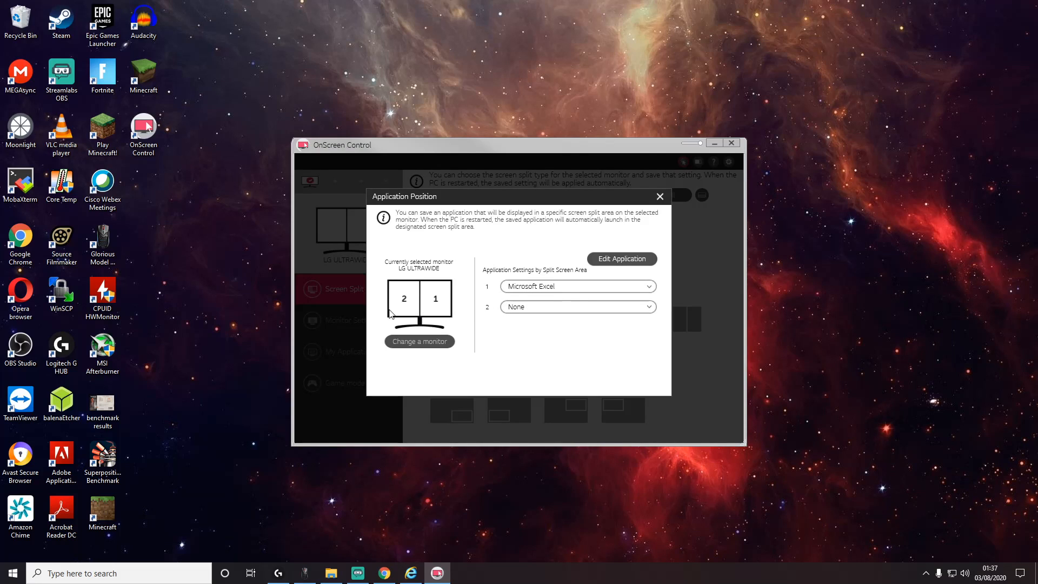
left_click(531, 290)
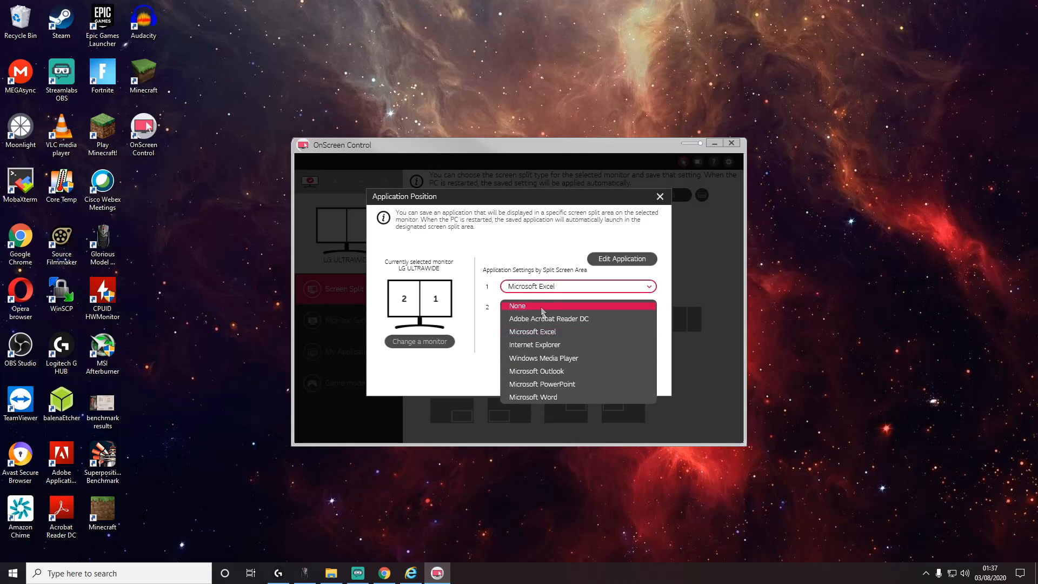
left_click(540, 307)
left_click(541, 290)
left_click(534, 290)
left_click(532, 290)
left_click(568, 345)
left_click(538, 306)
left_click(556, 405)
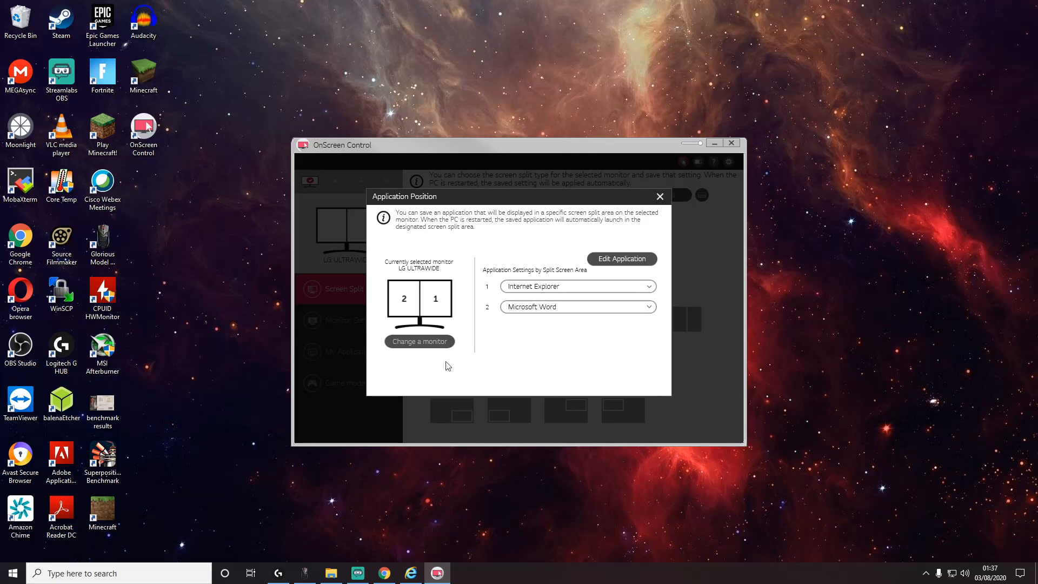
left_click(660, 197)
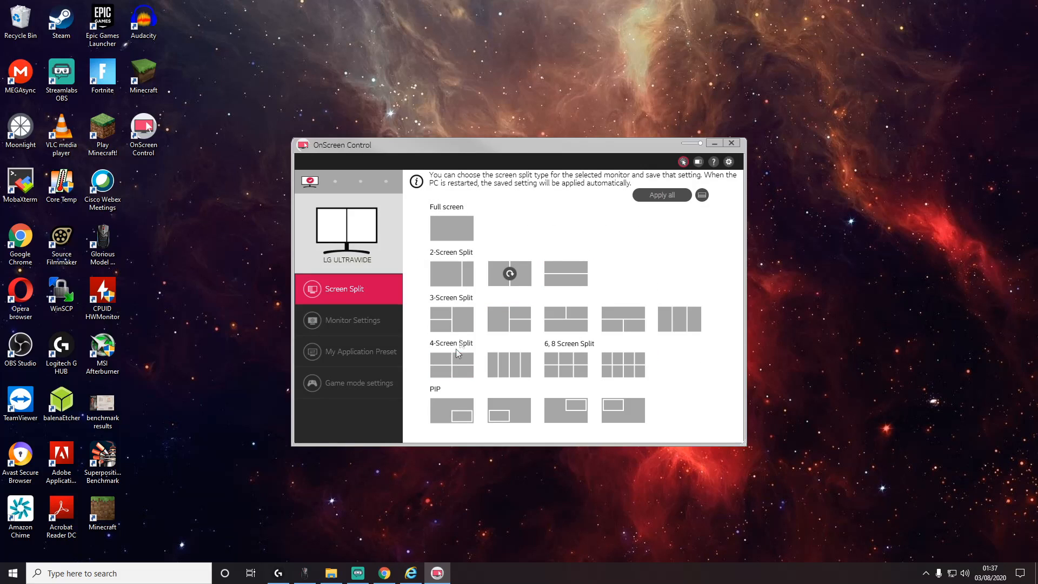
Step: With the 3-Screen Split of two stacked areas beside one tall area, review the application choices for each split area
left_click(702, 195)
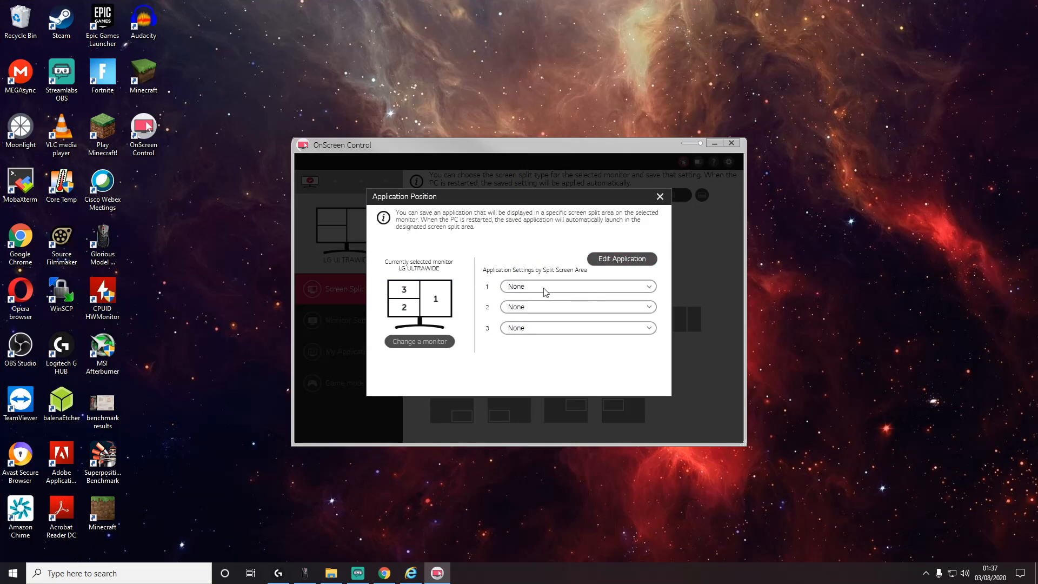
left_click(536, 288)
left_click(550, 291)
left_click(661, 196)
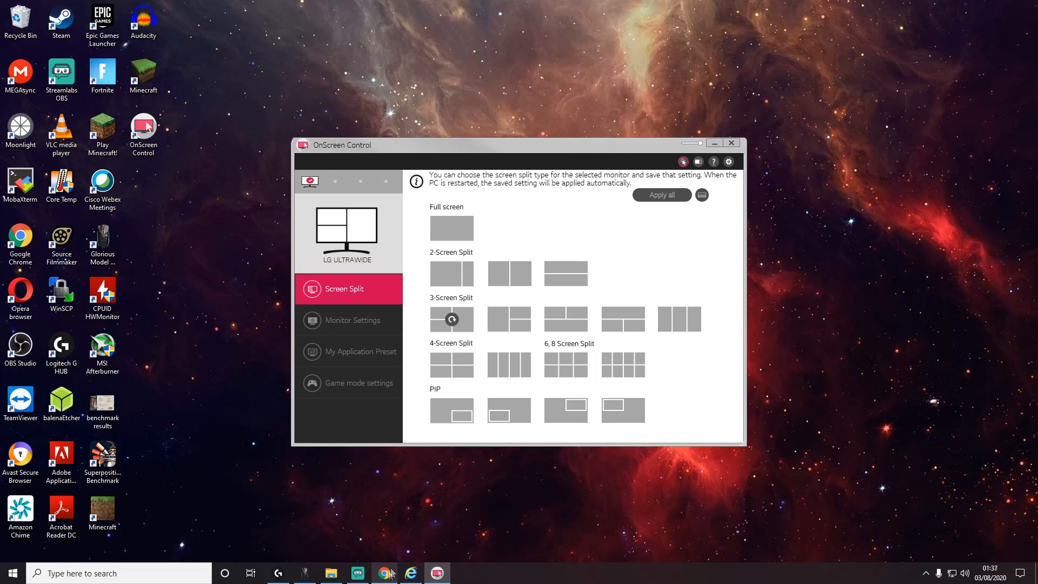
Step: Apply the PIP layout with the inset area in the monitor's upper-right corner
left_click(565, 410)
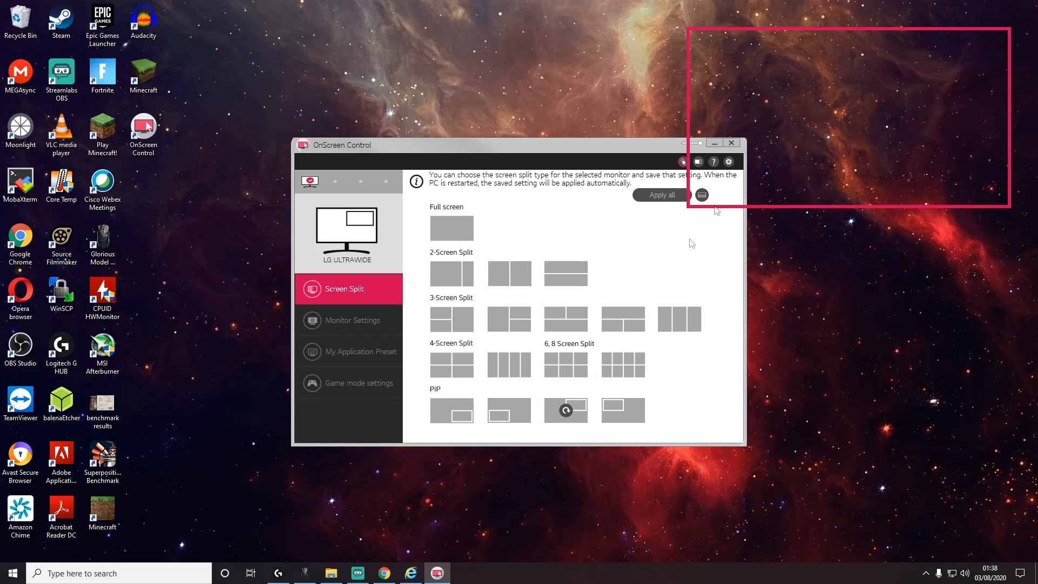
Step: Bring up the Chrome window and place it in the PIP inset area
left_click(384, 573)
left_click_drag(373, 16, 867, 56)
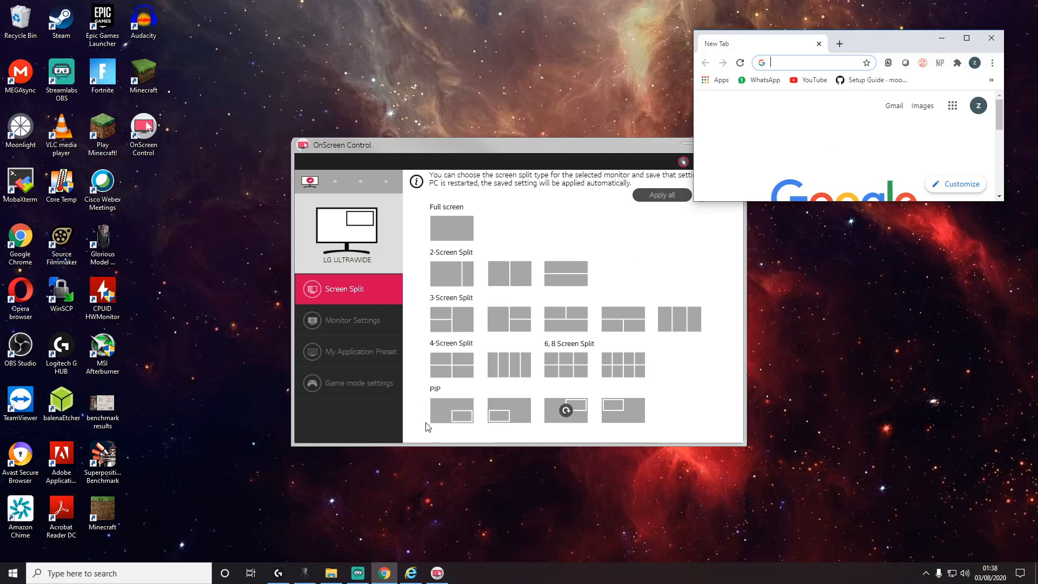
left_click(412, 575)
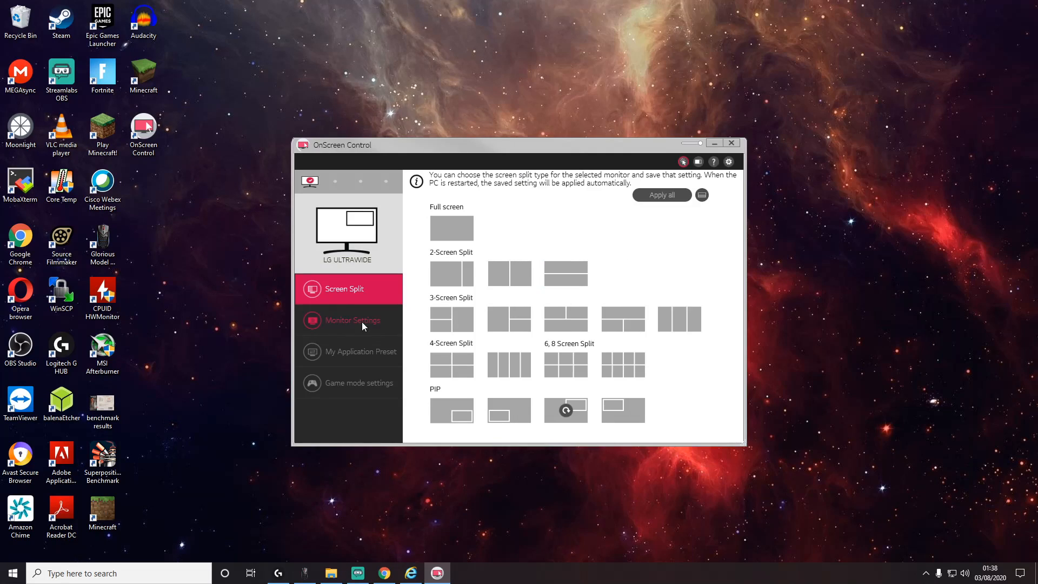
Step: Review the available picture modes and display orientations in the Monitor Settings without changing them
left_click(363, 323)
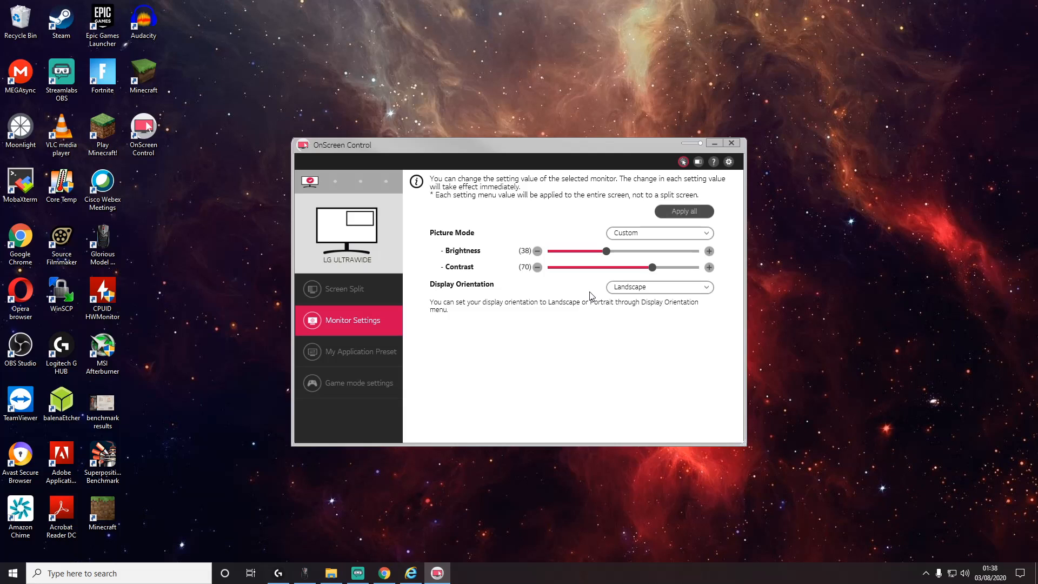
left_click(653, 234)
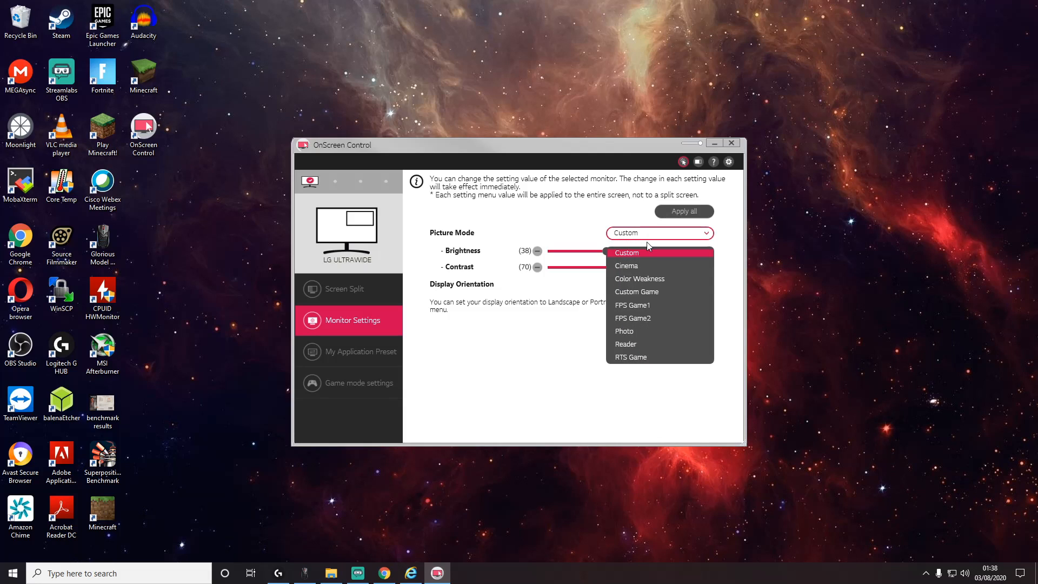
left_click(649, 242)
mouse_move(560, 252)
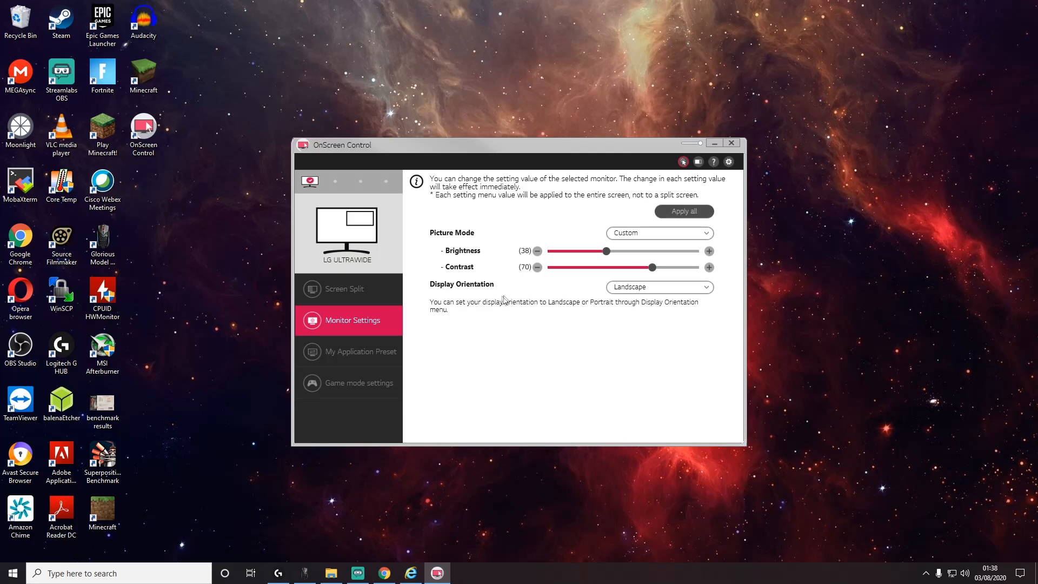
left_click(655, 288)
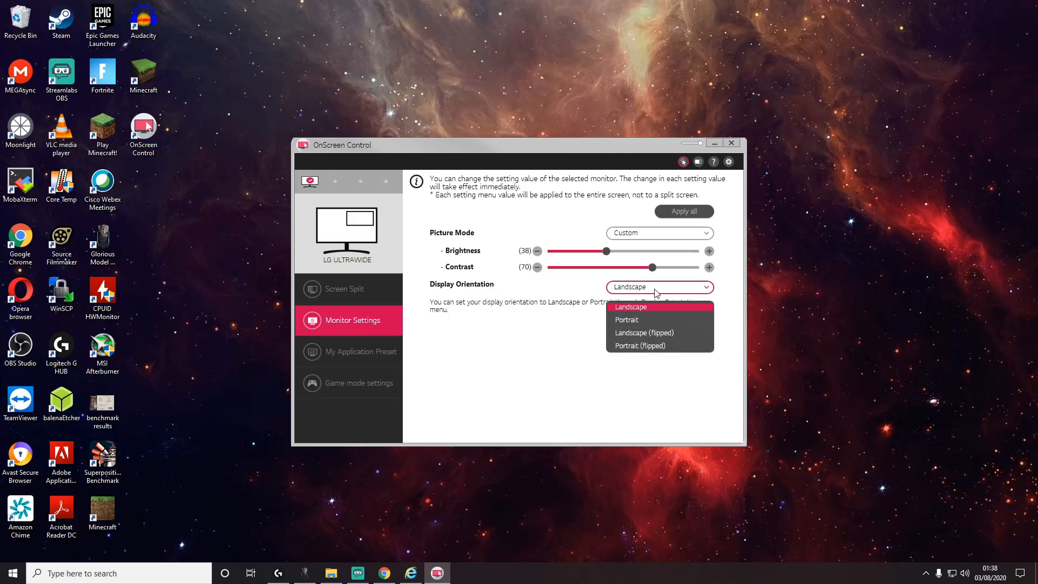
left_click(655, 291)
Step: Turn on My Application Preset, set Internet Explorer's picture mode to Cinema and try it with the Internet Explorer window
left_click(362, 352)
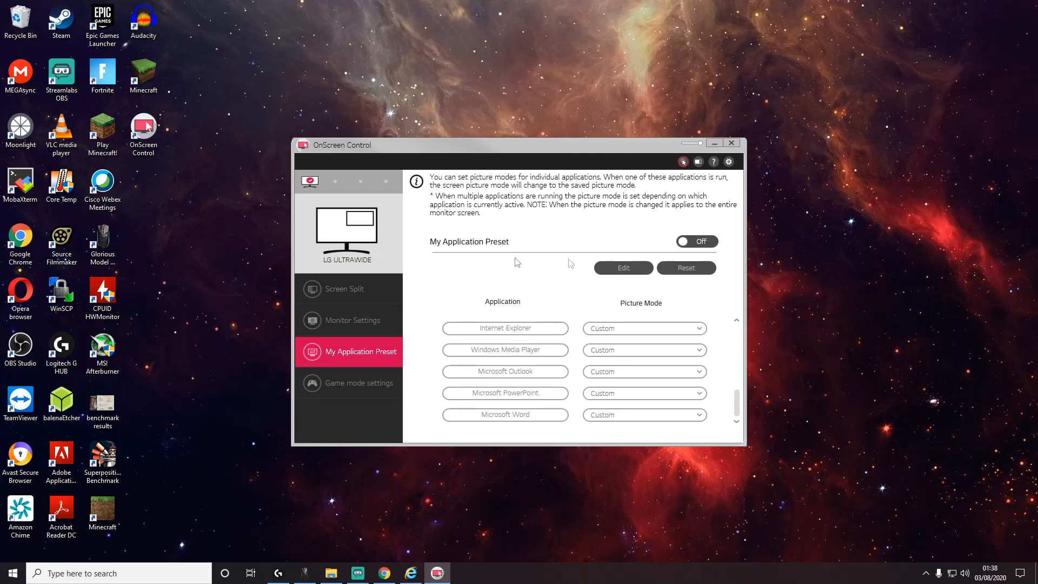
left_click(698, 243)
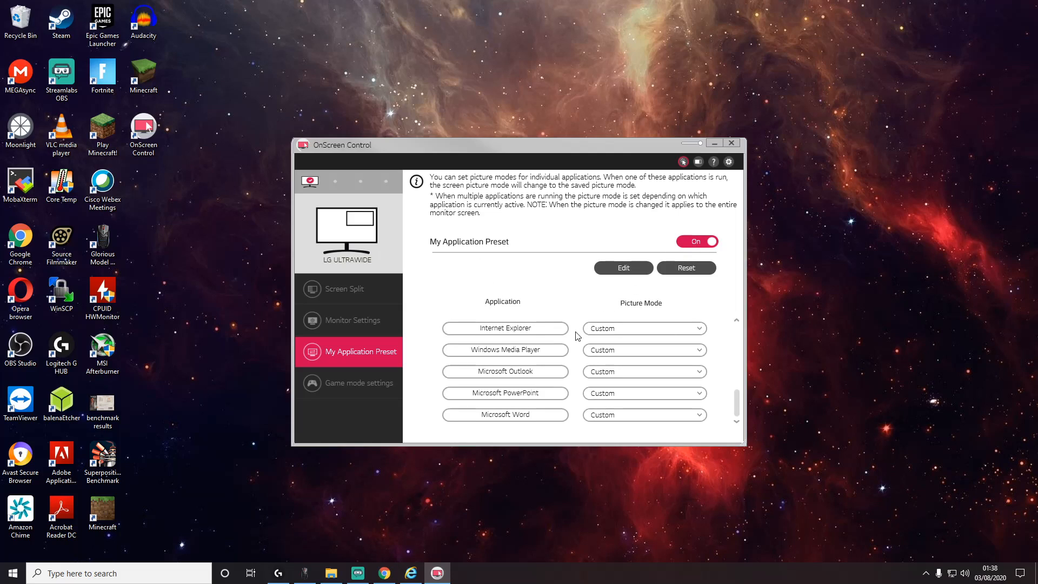
left_click(627, 331)
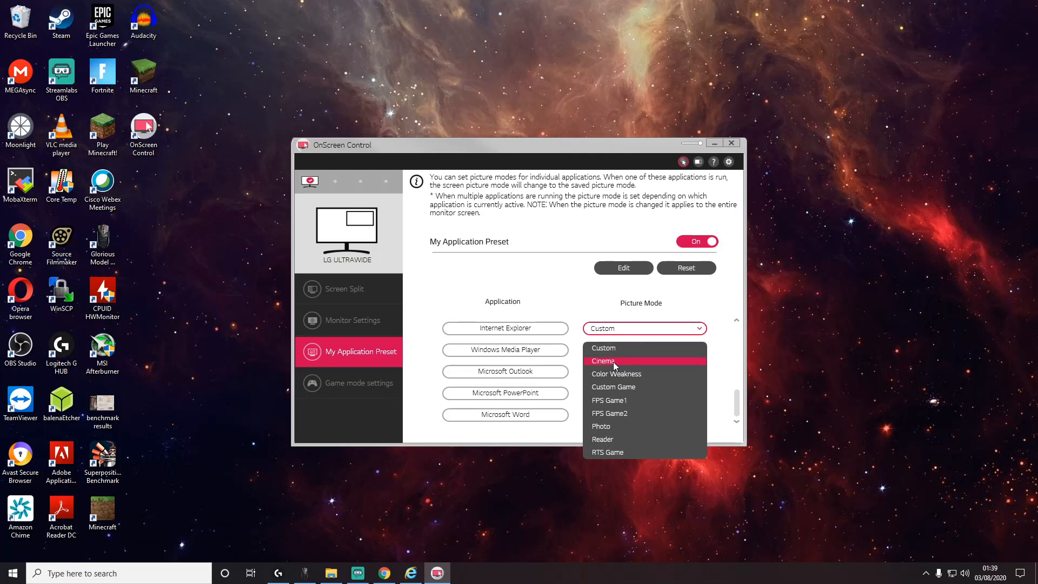
left_click(614, 361)
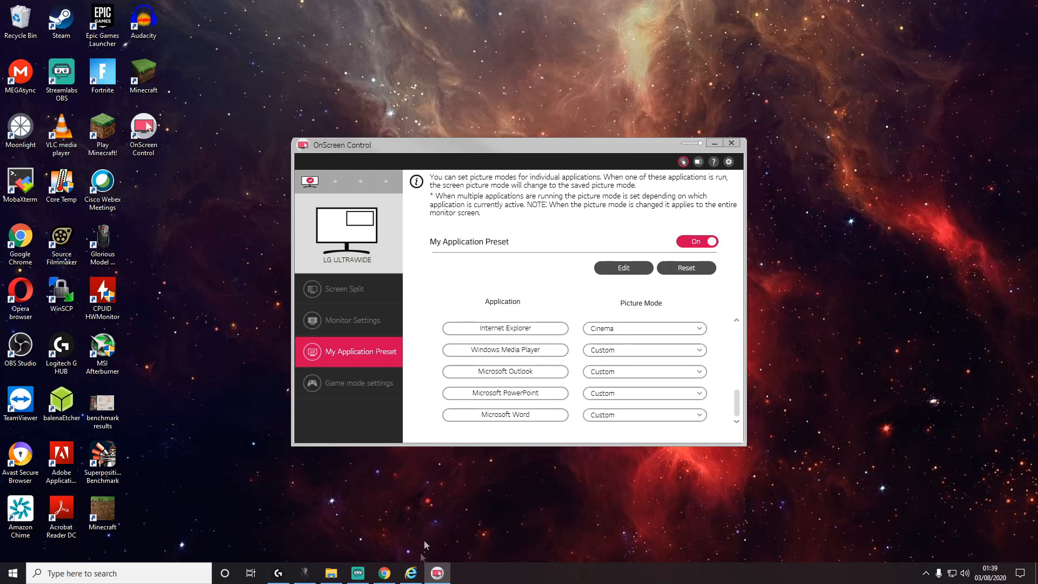
left_click(413, 577)
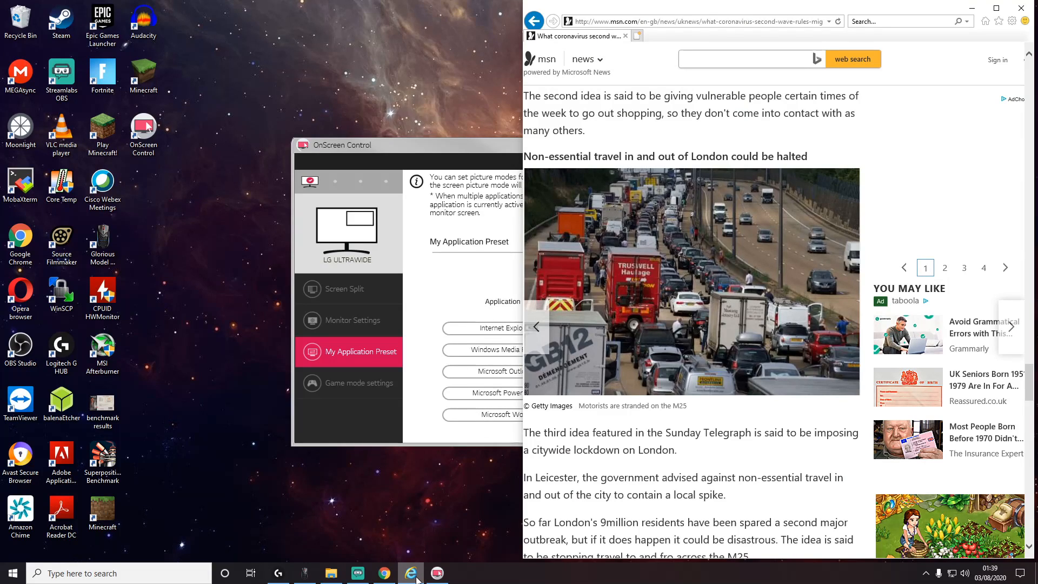
left_click(412, 574)
Step: Review the Response Time and Adaptive-Sync choices in the Game mode settings without changing them
left_click(359, 383)
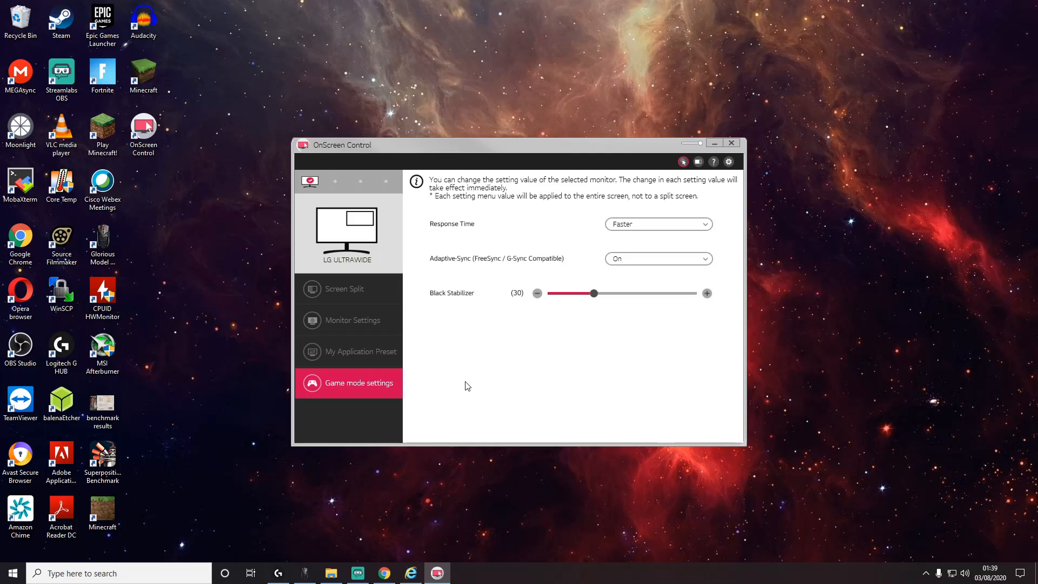
left_click(661, 226)
left_click(660, 226)
left_click(664, 259)
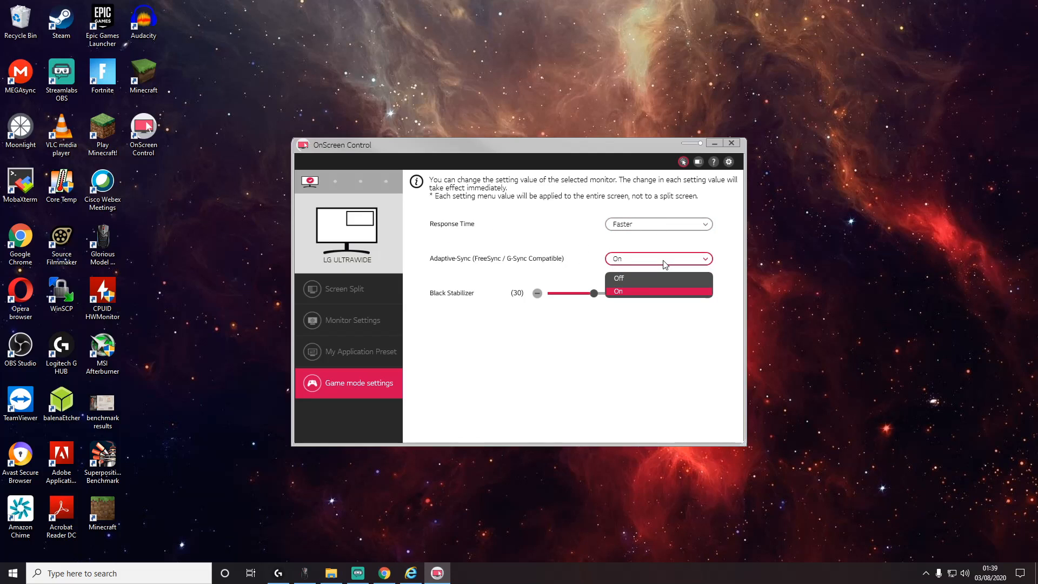
left_click(665, 264)
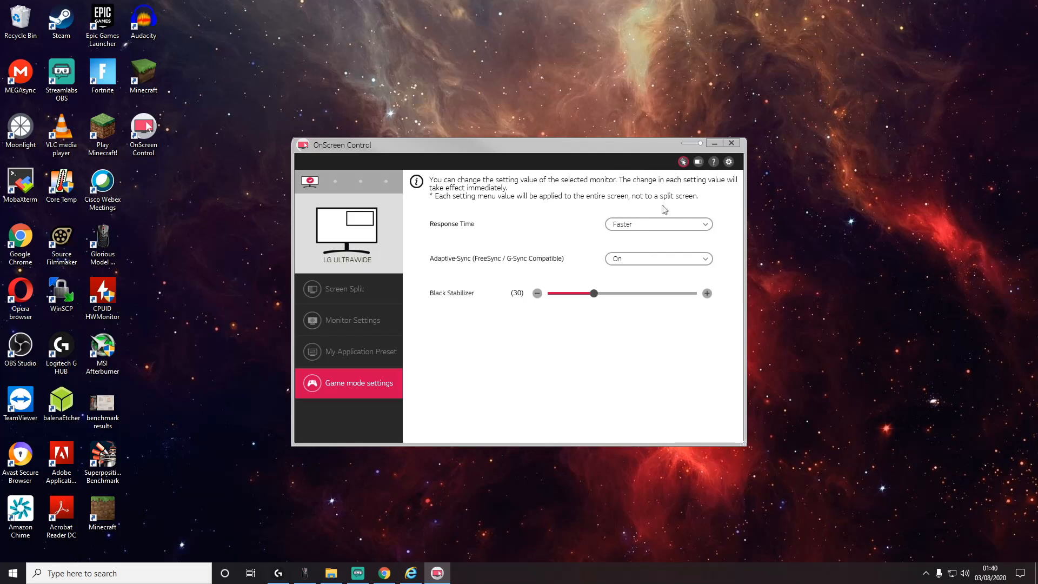
Step: Show the thumbnail overview of open application windows and browse through it
left_click(699, 163)
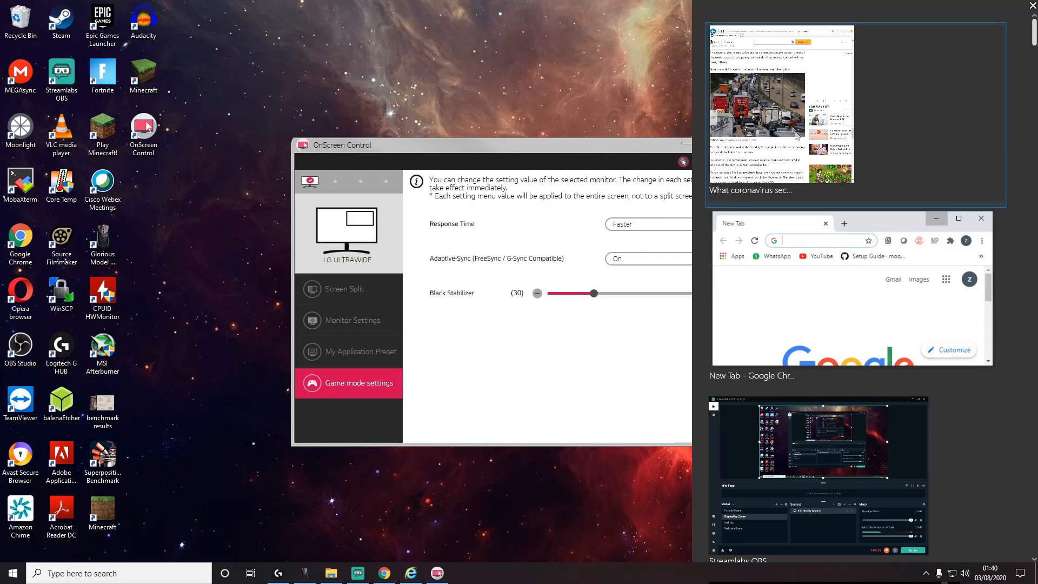
scroll(811, 286, "down", 2)
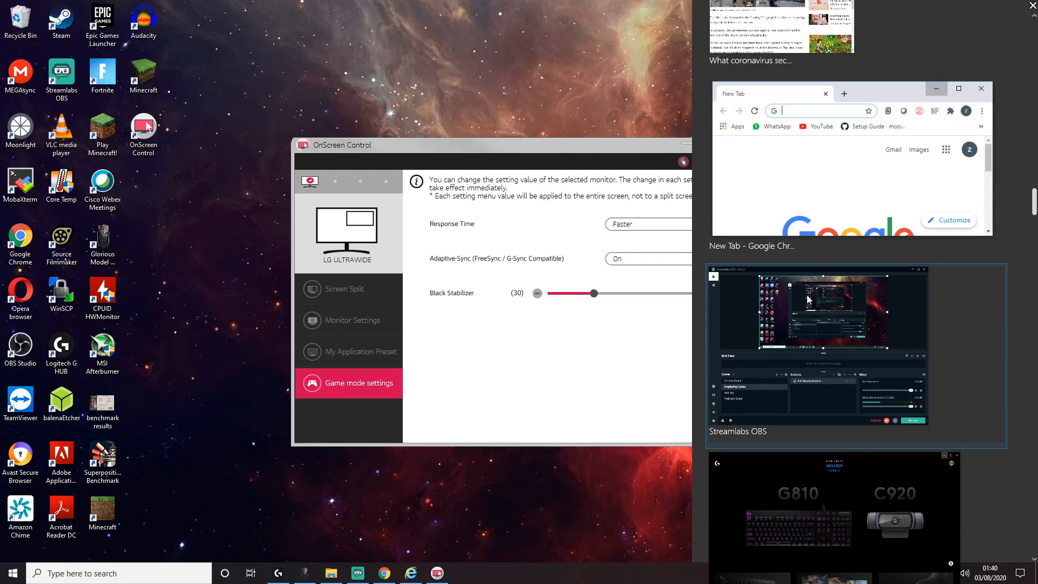
scroll(809, 299, "down", 4)
left_click(816, 272)
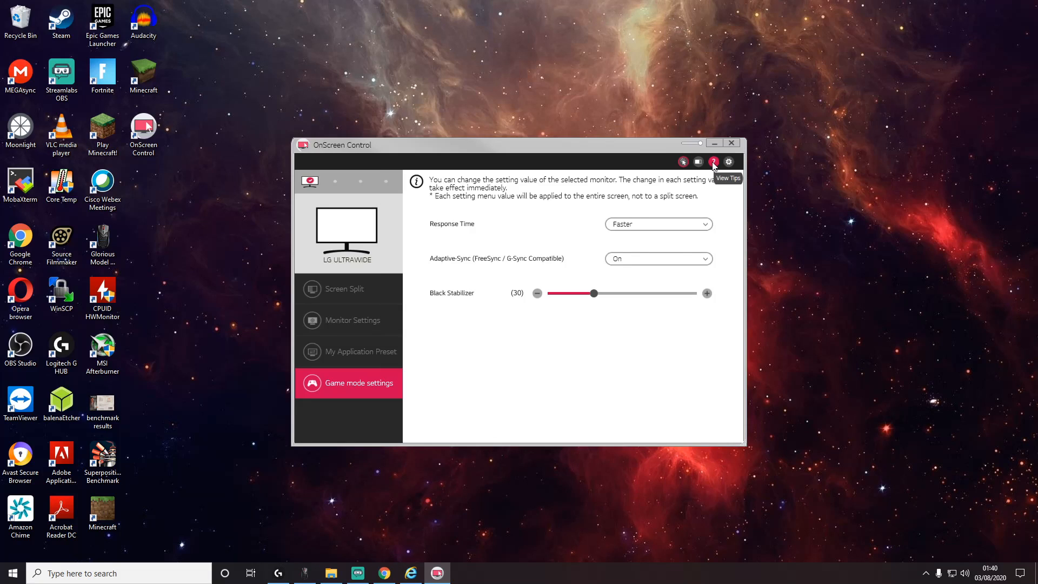
Step: View the OnScreen Control tips and examine the General and Link sections of the program settings
left_click(713, 162)
left_click(713, 162)
left_click(729, 161)
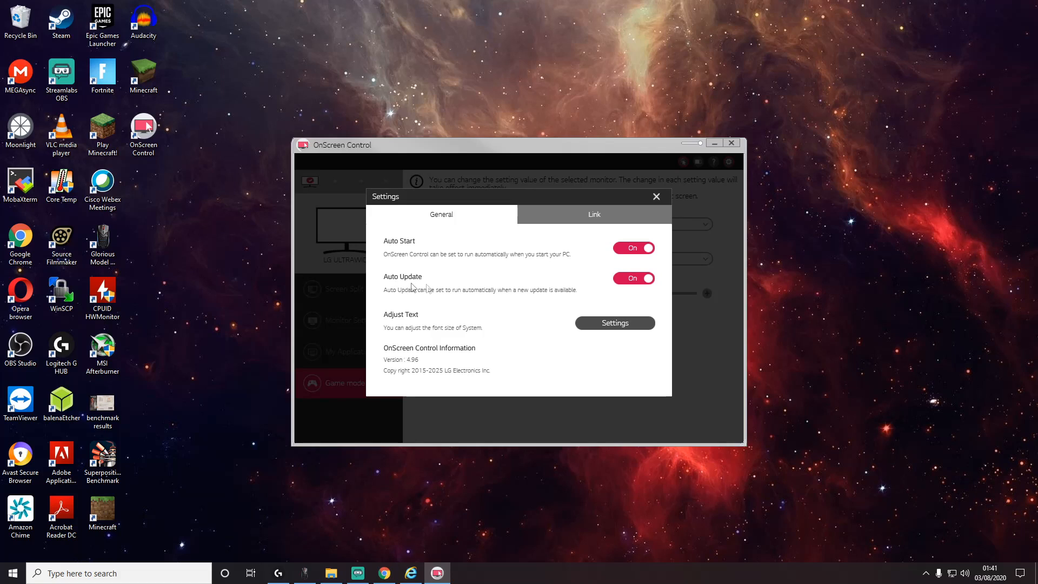
left_click(594, 214)
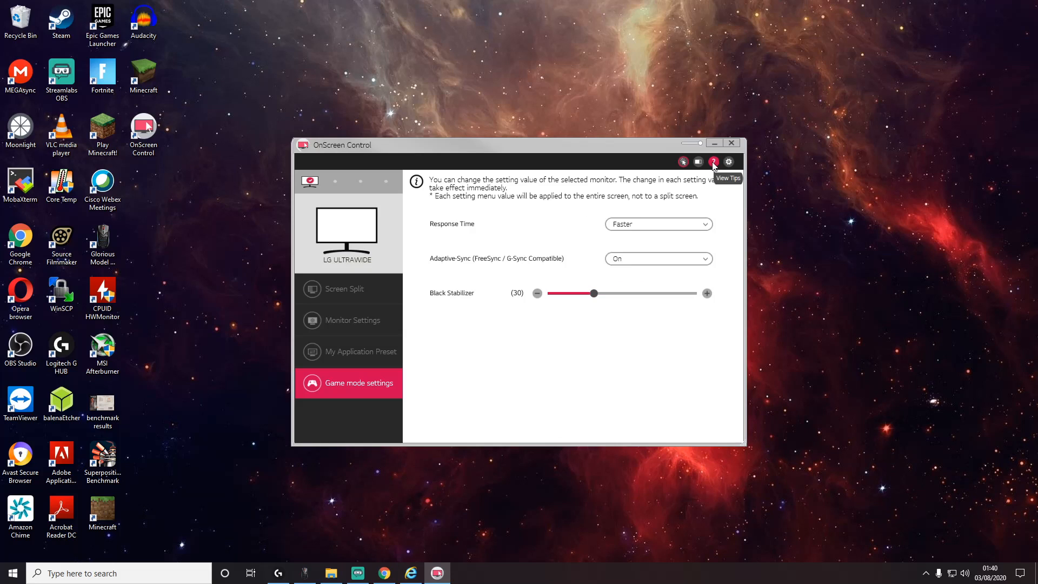
left_click(713, 162)
left_click(731, 163)
left_click(729, 162)
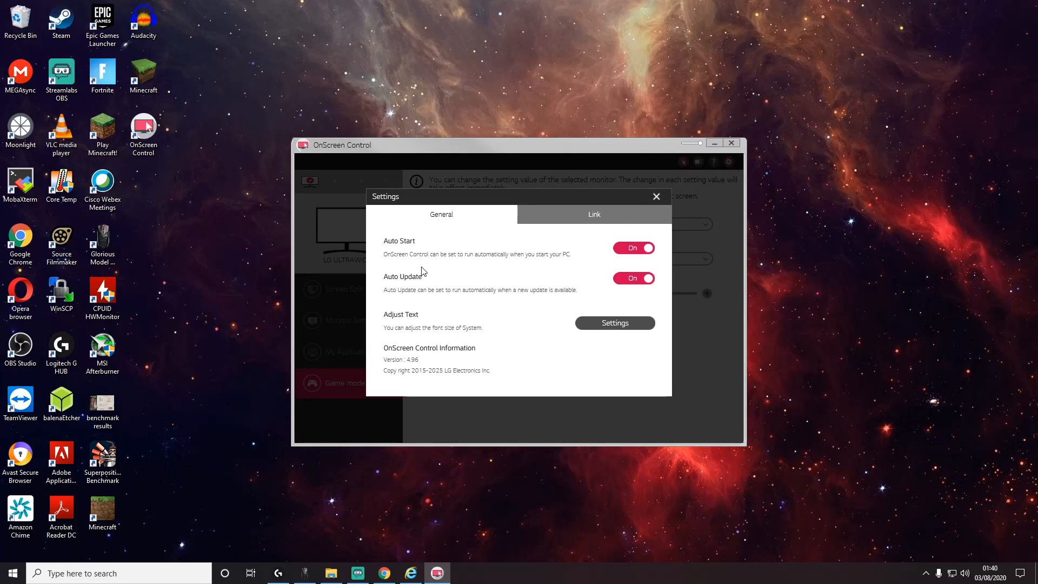